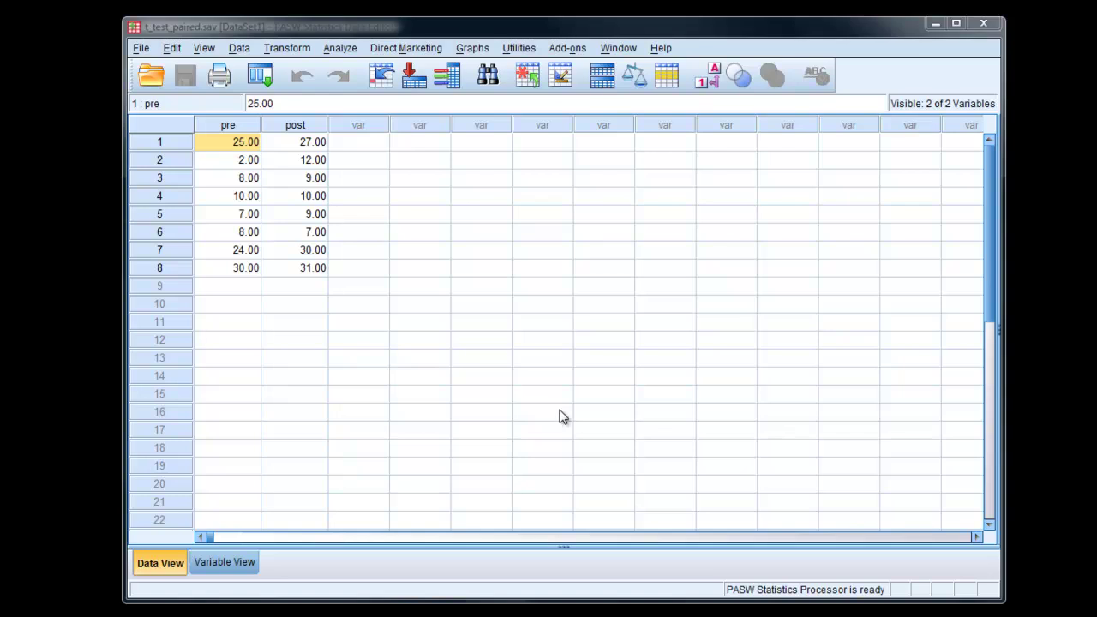
Step: Go to Analyze > Nonparametric Tests > Legacy Dialogs to reach the 2 Related Samples test
{"action": "left_click", "coordinate": [348, 52]}
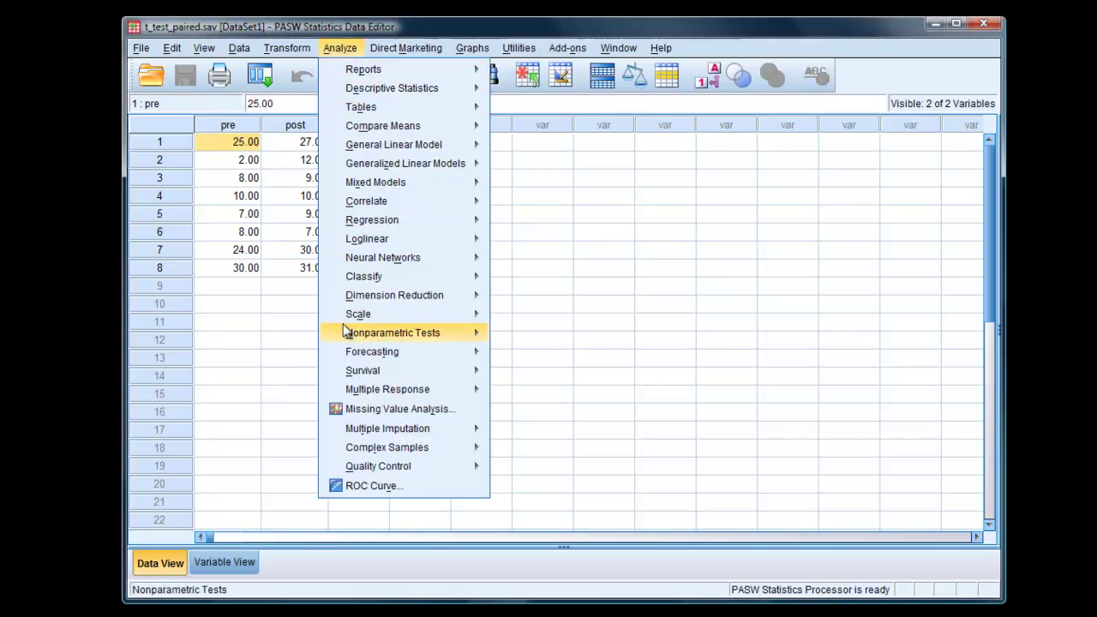
{"action": "mouse_move", "coordinate": [347, 334]}
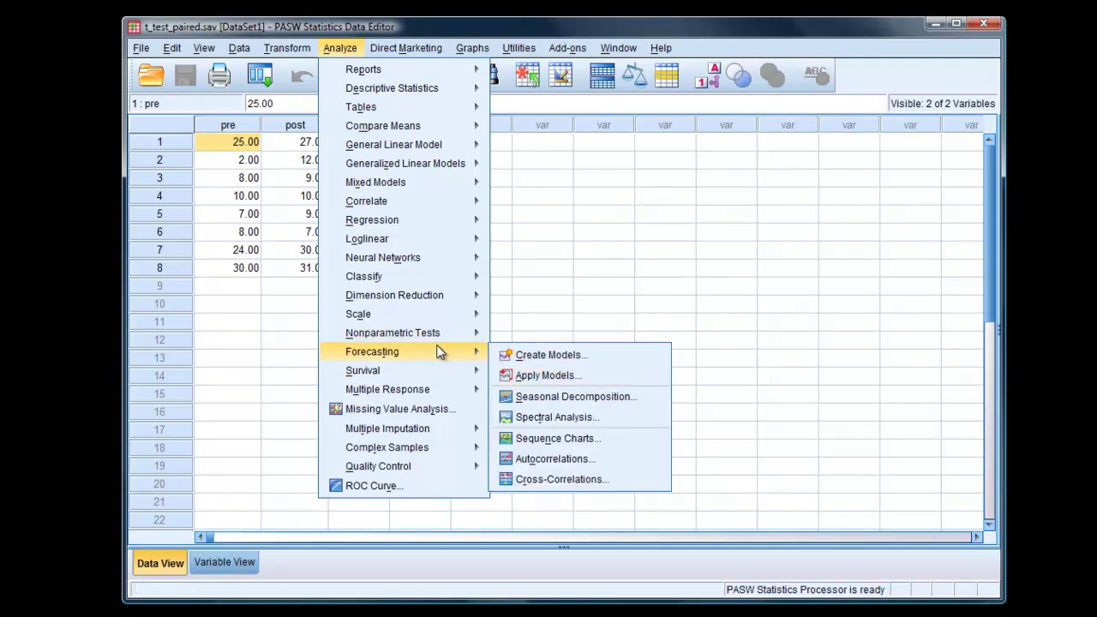
{"action": "mouse_move", "coordinate": [535, 398]}
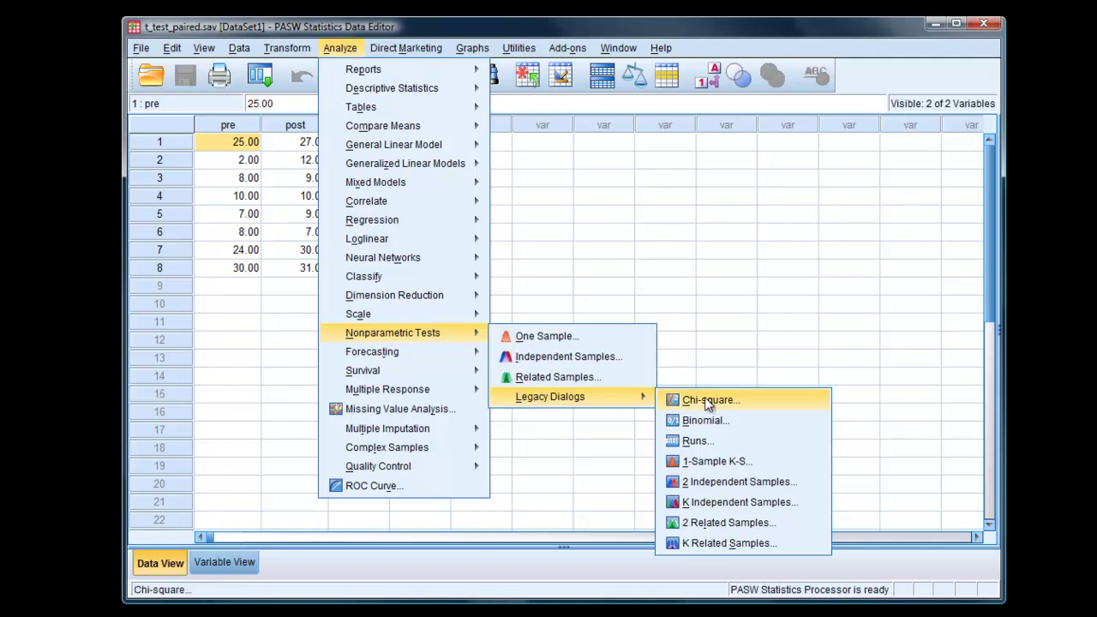
{"action": "left_click", "coordinate": [688, 523]}
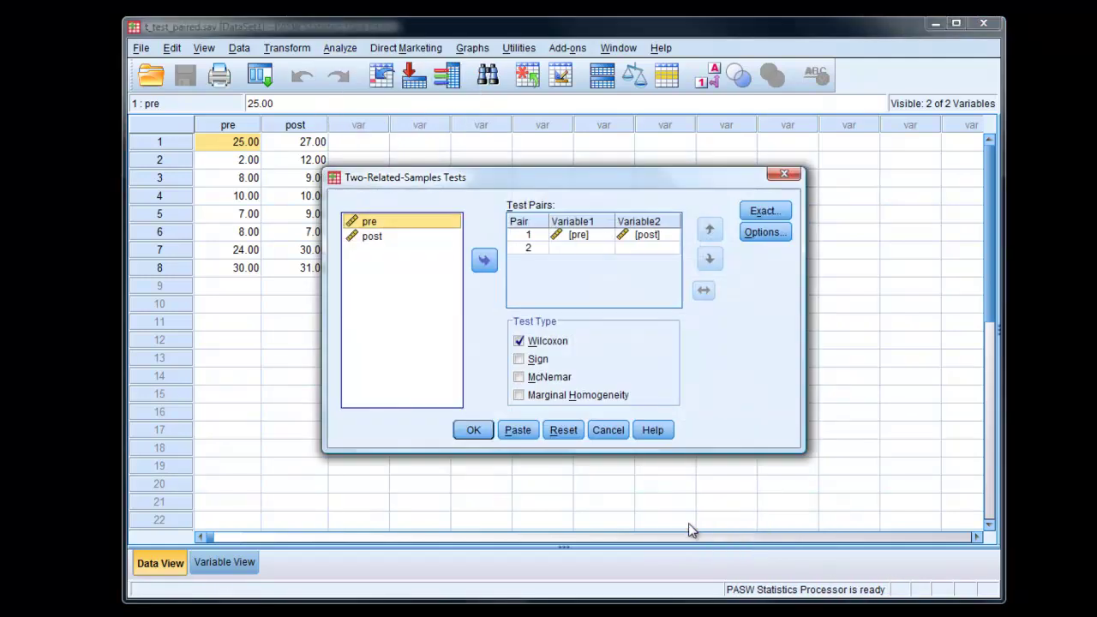
{"action": "left_click", "coordinate": [371, 238]}
{"action": "left_click", "coordinate": [371, 238], "text": "ctrl"}
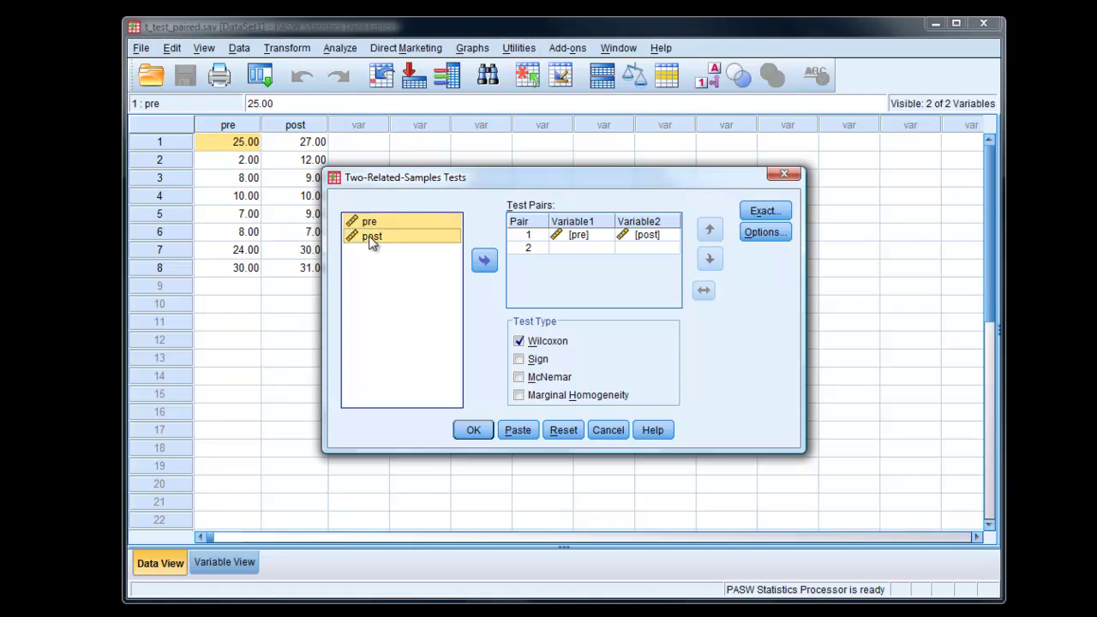
{"action": "left_click", "coordinate": [485, 262]}
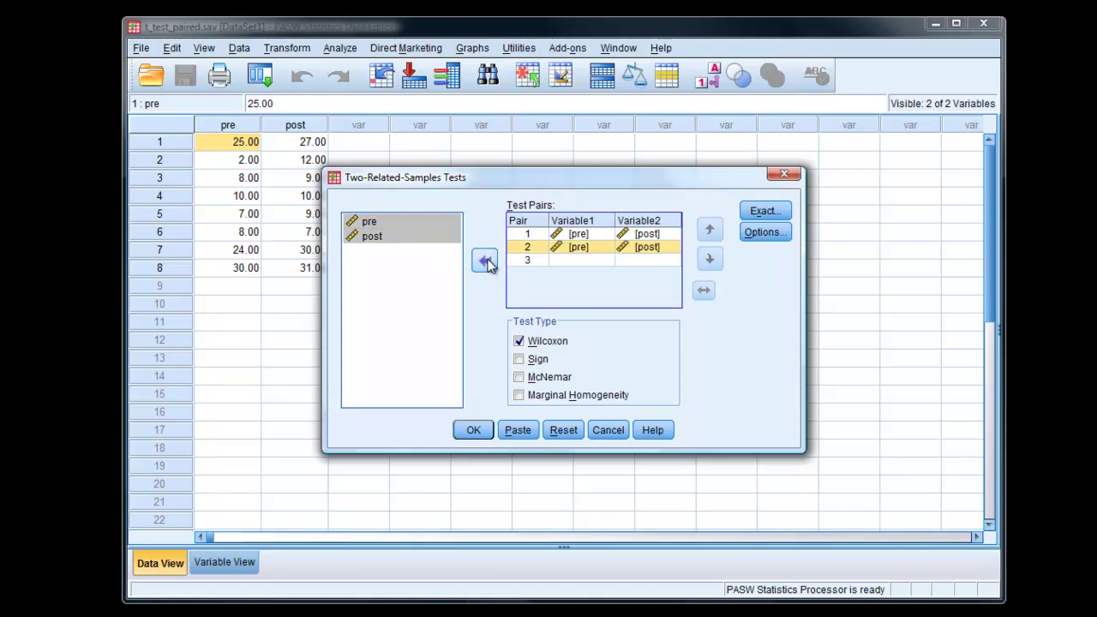
{"action": "left_click", "coordinate": [528, 238]}
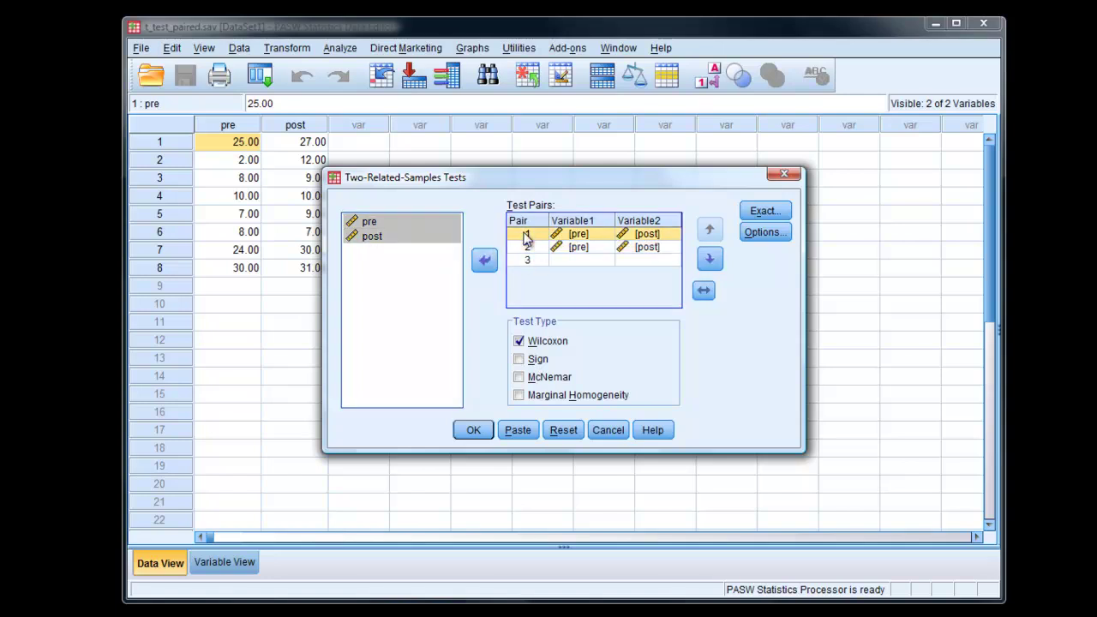
{"action": "double_click", "coordinate": [605, 236]}
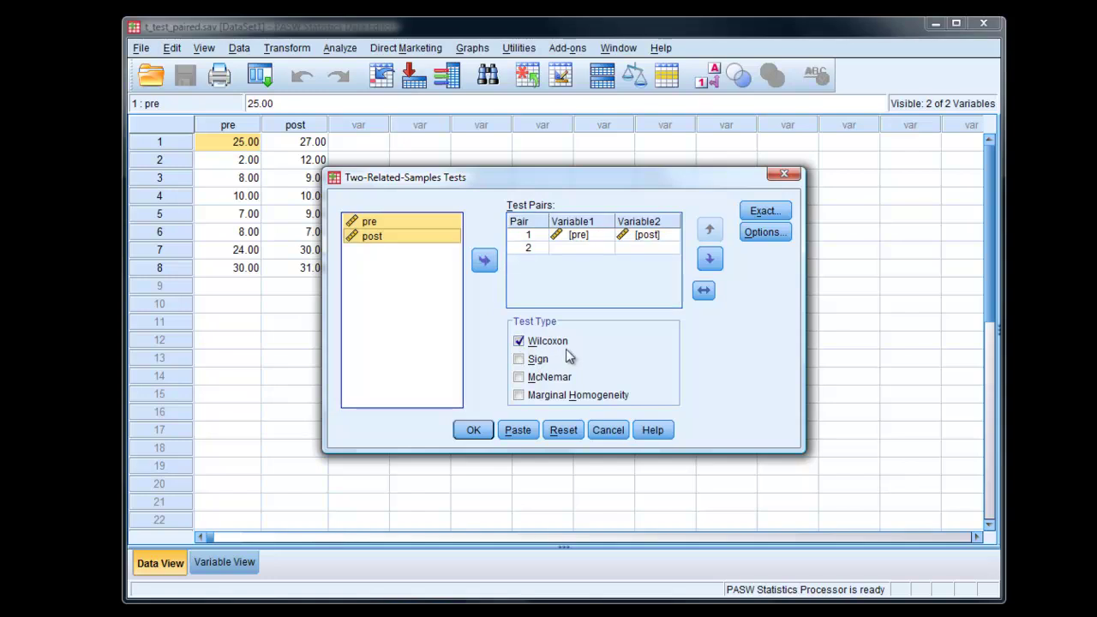
Step: Switch the Wilcoxon test's significance calculation from Asymptotic to Exact in the Exact Tests options
{"action": "left_click", "coordinate": [766, 212]}
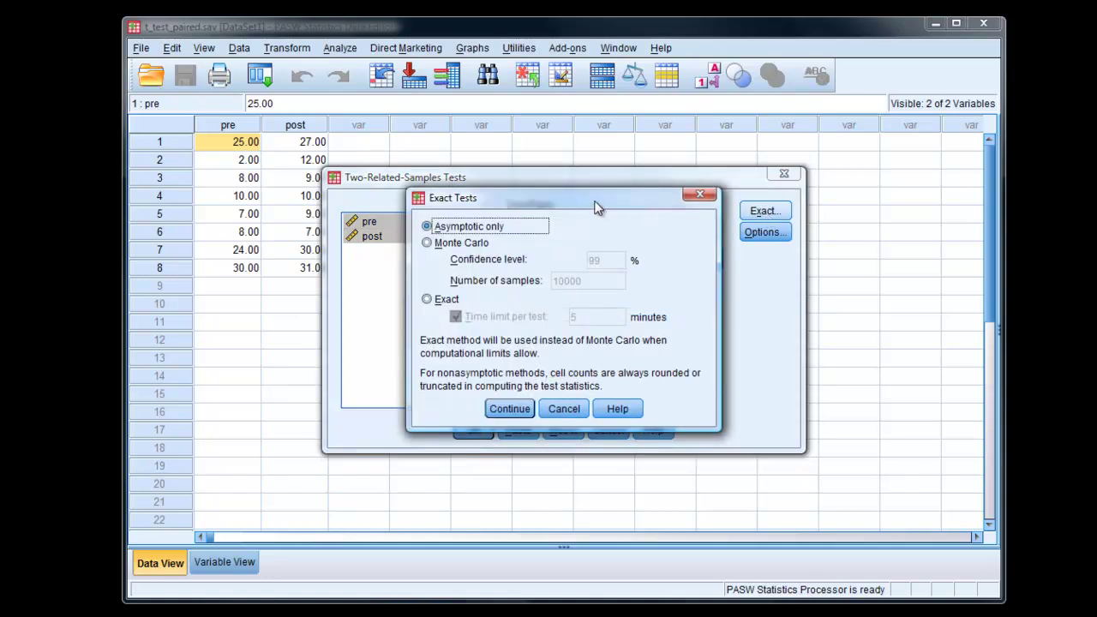
{"action": "left_click_drag", "start_coordinate": [595, 204], "coordinate": [591, 191]}
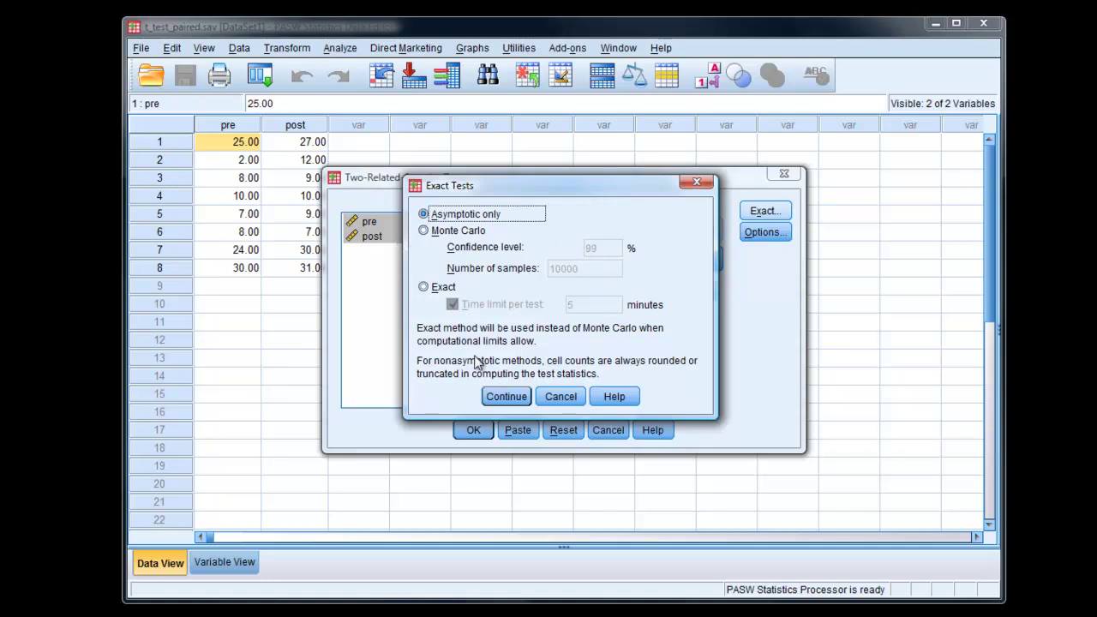
{"action": "left_click", "coordinate": [424, 287]}
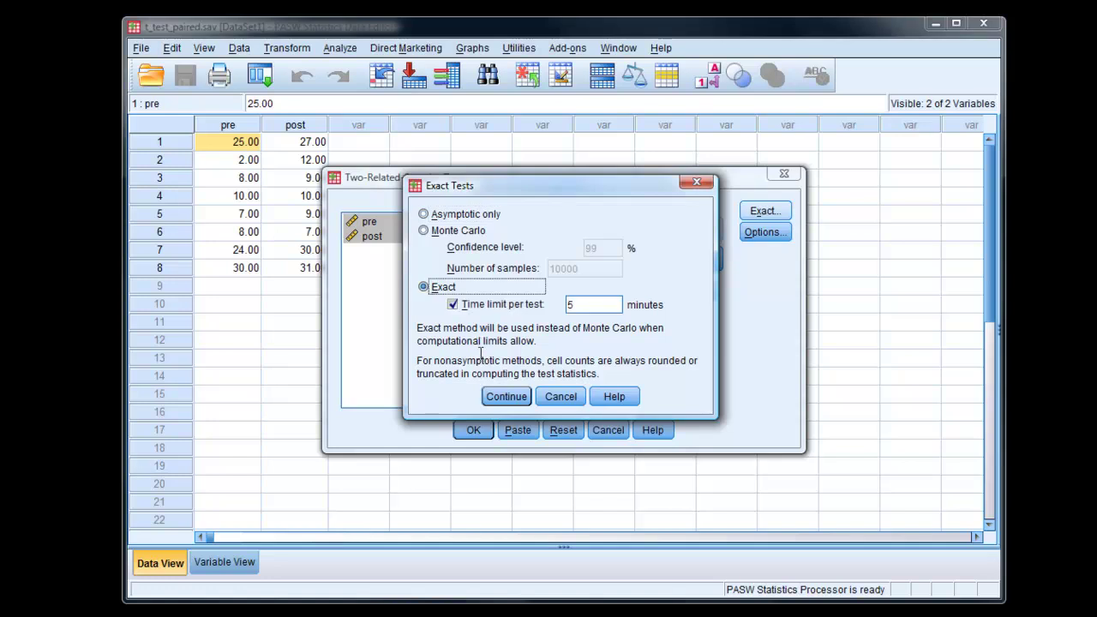
{"action": "left_click", "coordinate": [500, 399]}
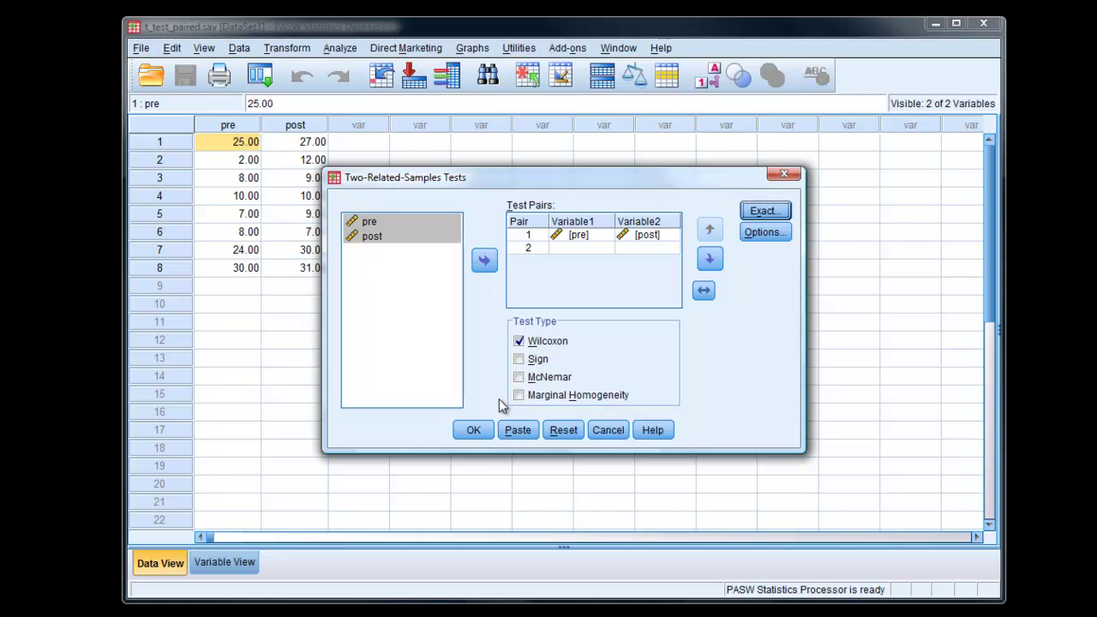
Step: Run the Wilcoxon test and select its Test Statistics table (Z = −2.047, exact p = .063)
{"action": "left_click", "coordinate": [460, 431]}
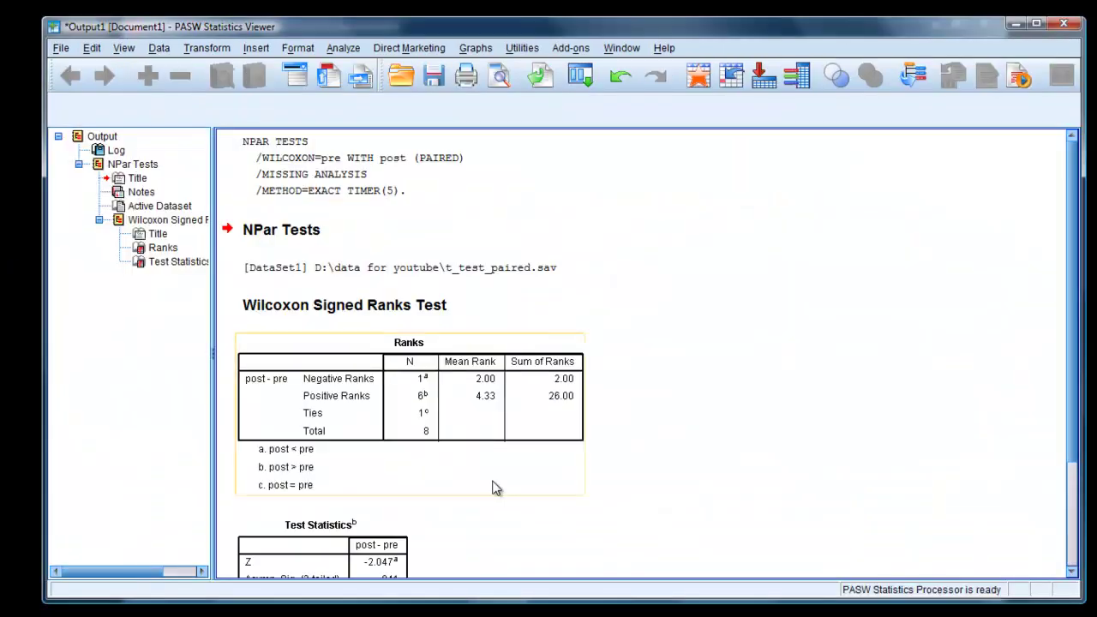
{"action": "scroll", "coordinate": [498, 487], "scroll_direction": "down", "scroll_amount": 3}
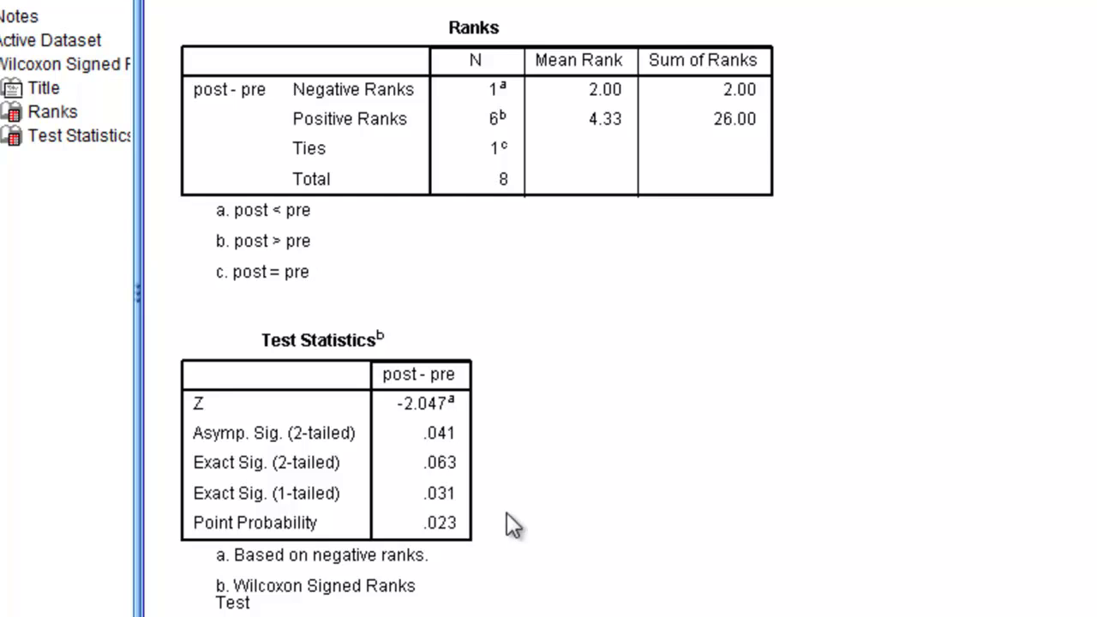
{"action": "left_click", "coordinate": [396, 514]}
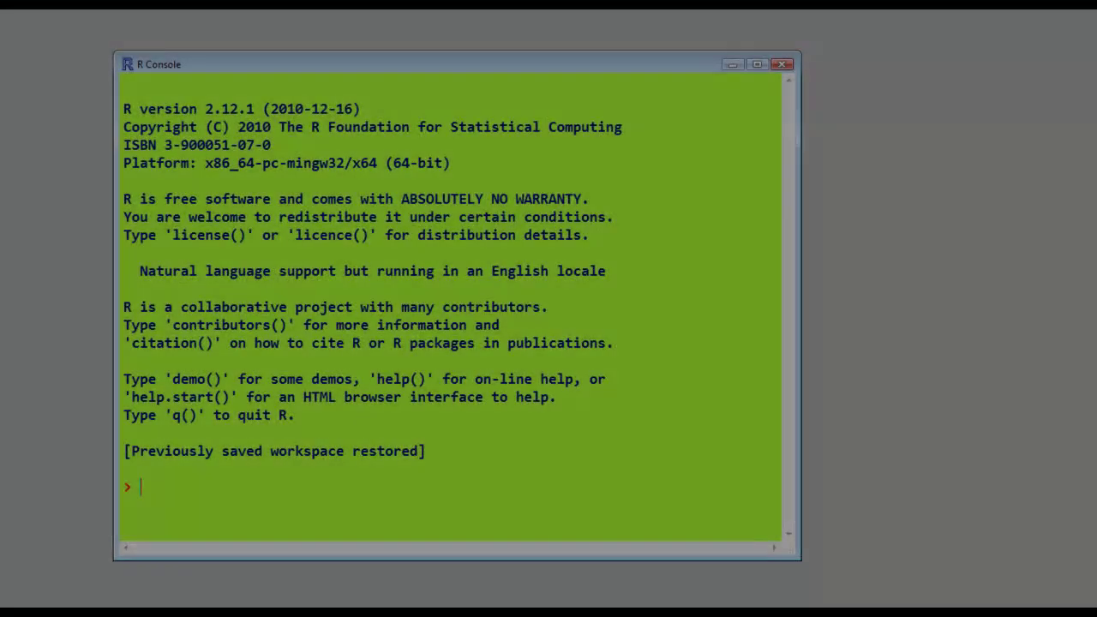
Step: Run library(Rcmdr) in the R Console and move the R Commander window to the left
{"action": "type", "text": "library("}
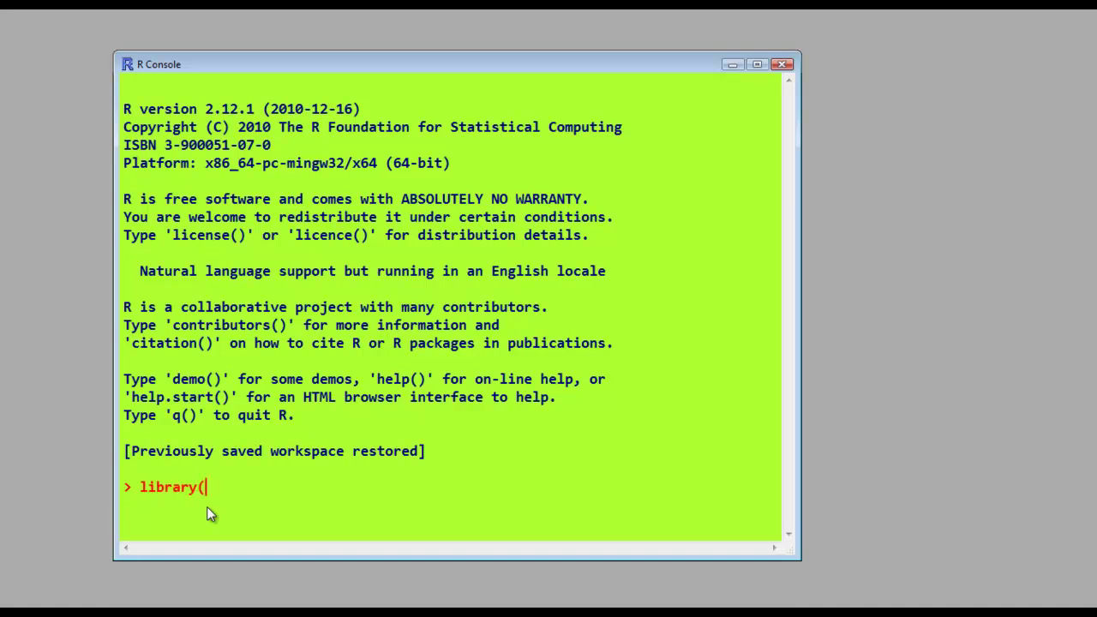
{"action": "type", "text": "Rcmdr)"}
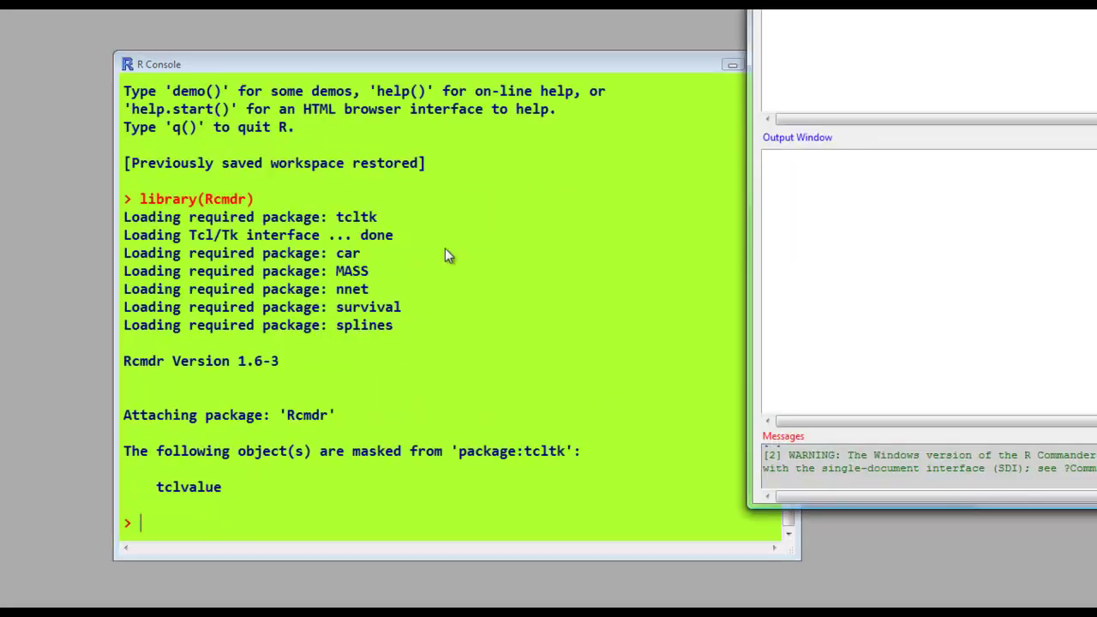
{"action": "left_click_drag", "start_coordinate": [868, 10], "coordinate": [182, 35]}
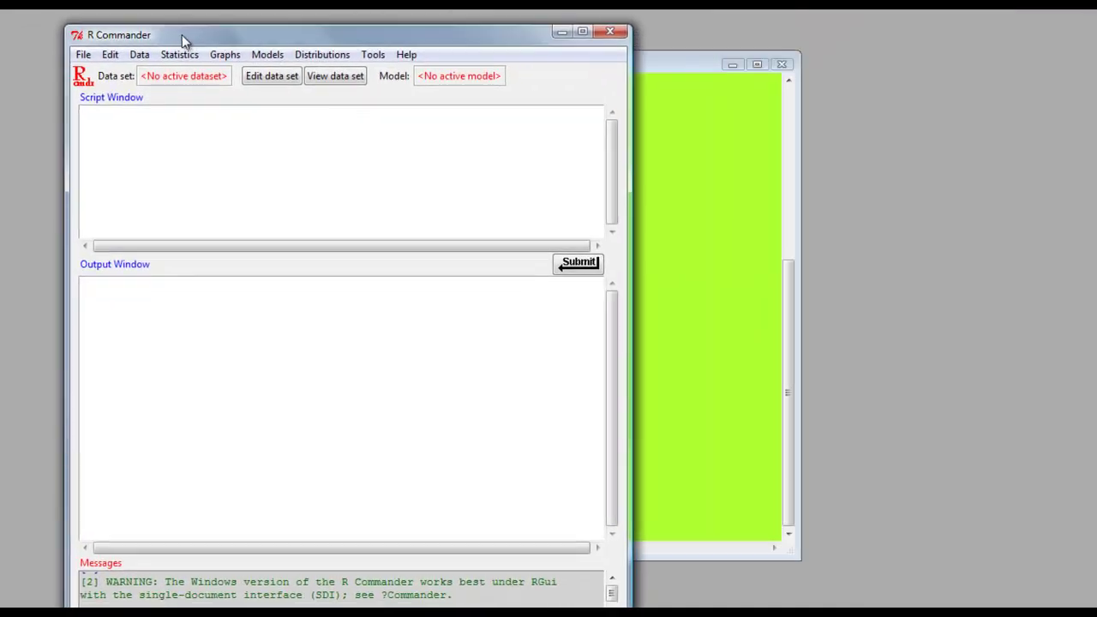
Step: Import the SPSS file t_test_paired.sav as the active dataset named mydataframe
{"action": "left_click", "coordinate": [144, 57]}
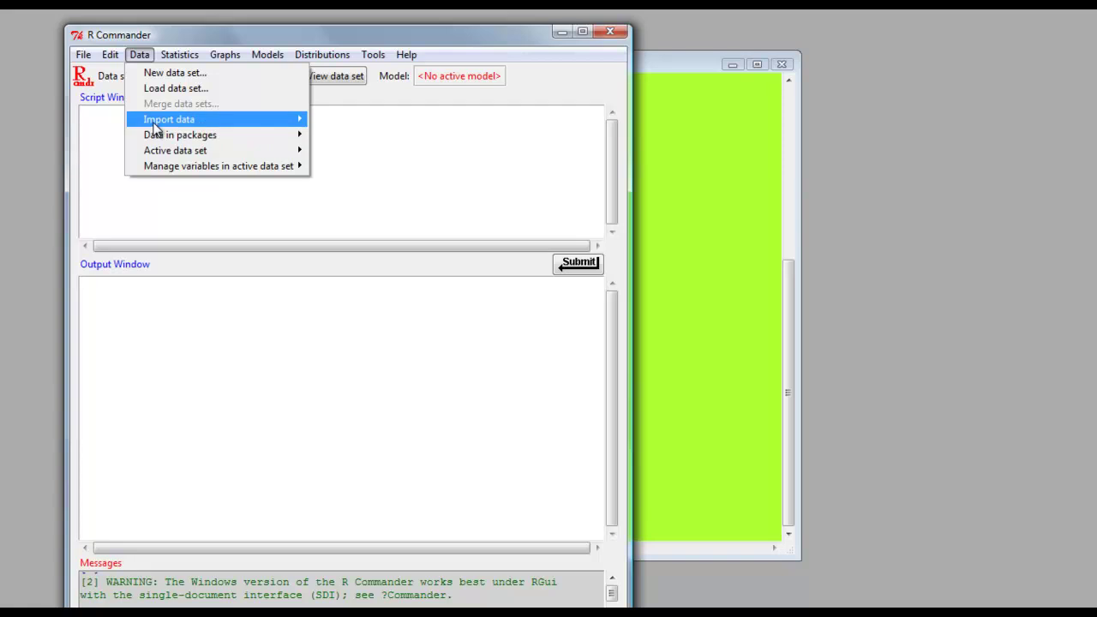
{"action": "mouse_move", "coordinate": [150, 121]}
{"action": "left_click", "coordinate": [324, 136]}
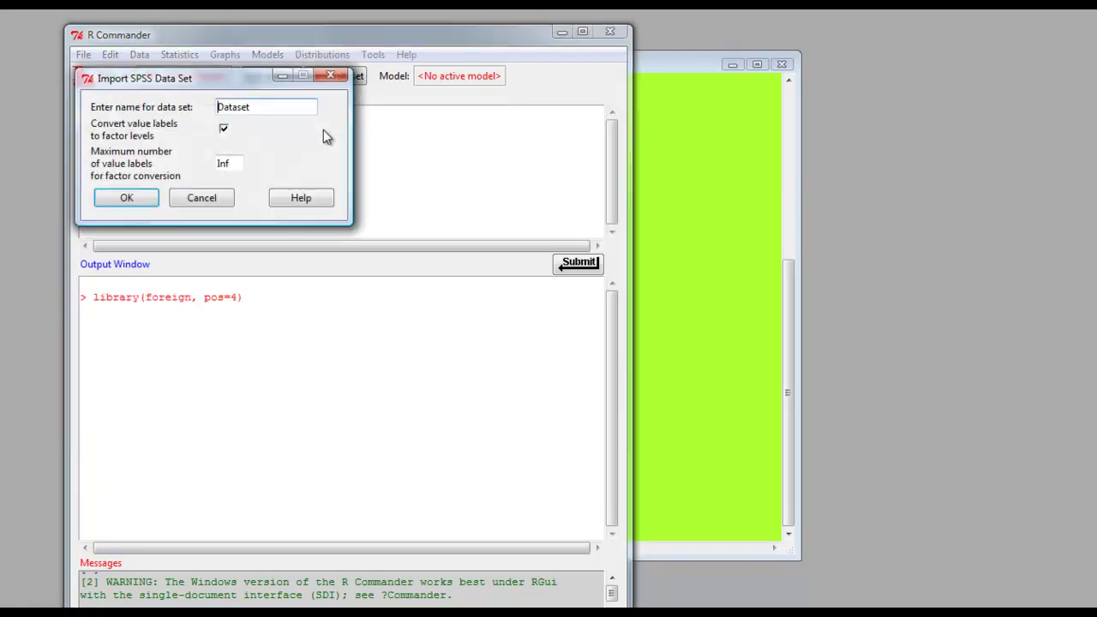
{"action": "left_click_drag", "start_coordinate": [257, 108], "coordinate": [196, 102]}
{"action": "type", "text": "mydataframe"}
{"action": "left_click", "coordinate": [124, 199]}
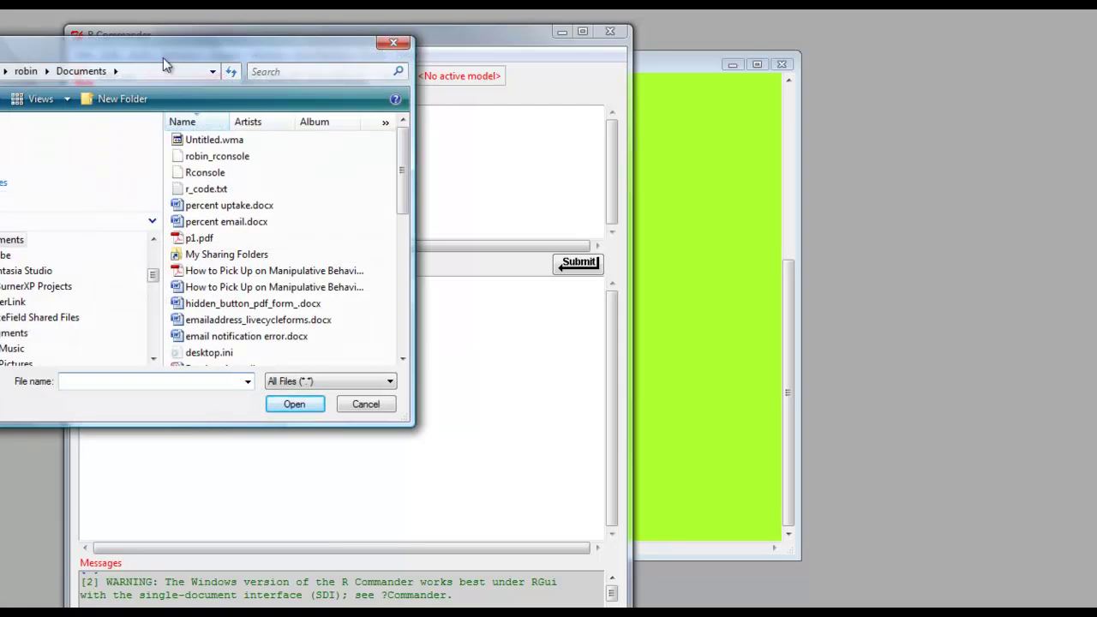
{"action": "left_click_drag", "start_coordinate": [163, 57], "coordinate": [316, 54]}
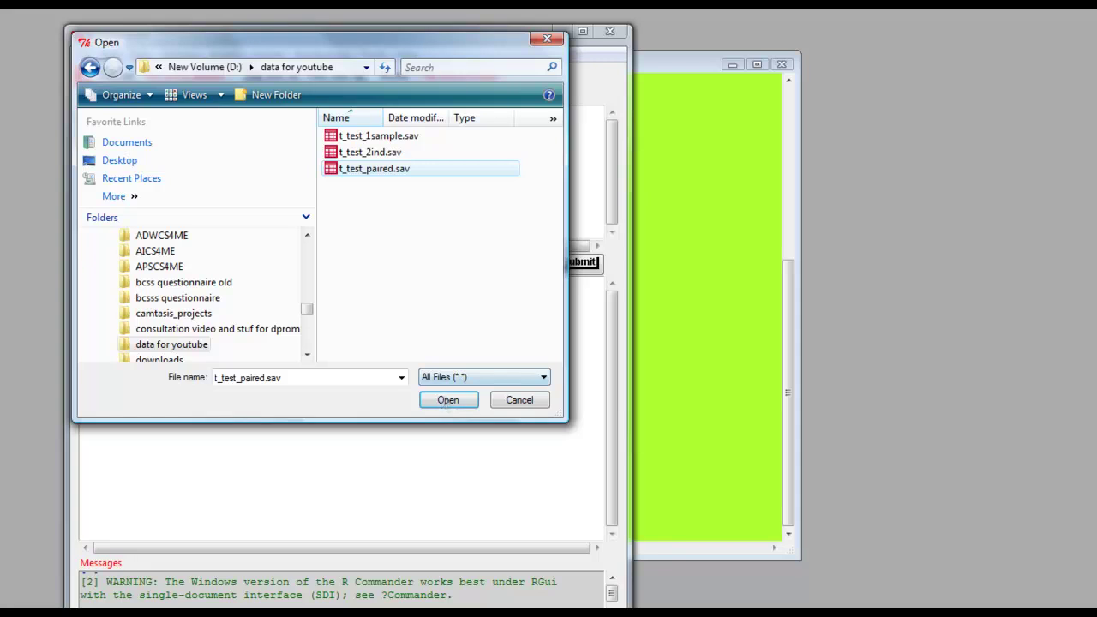
{"action": "left_click", "coordinate": [443, 399]}
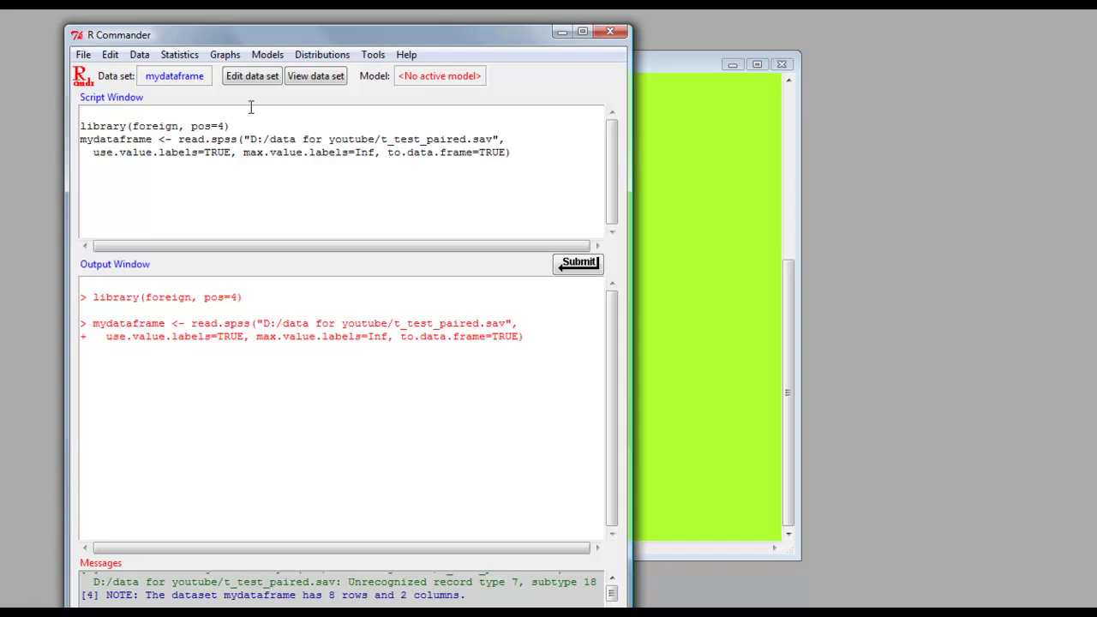
Step: View the 8 pre/post value pairs in the Data Editor, then go to Statistics > Nonparametric tests
{"action": "left_click", "coordinate": [253, 77]}
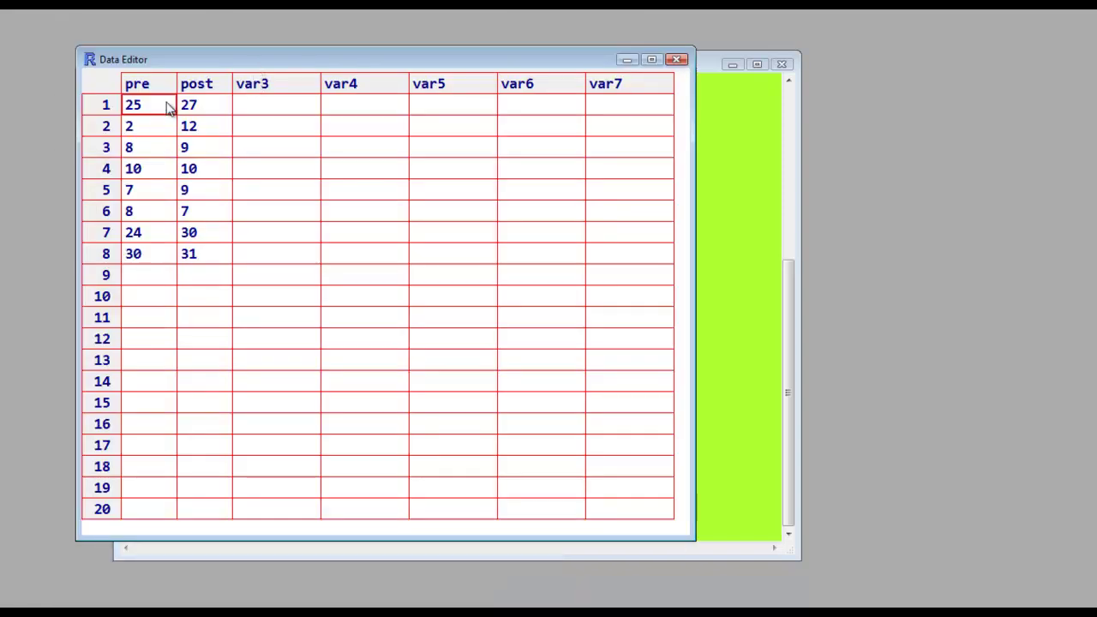
{"action": "left_click", "coordinate": [677, 61]}
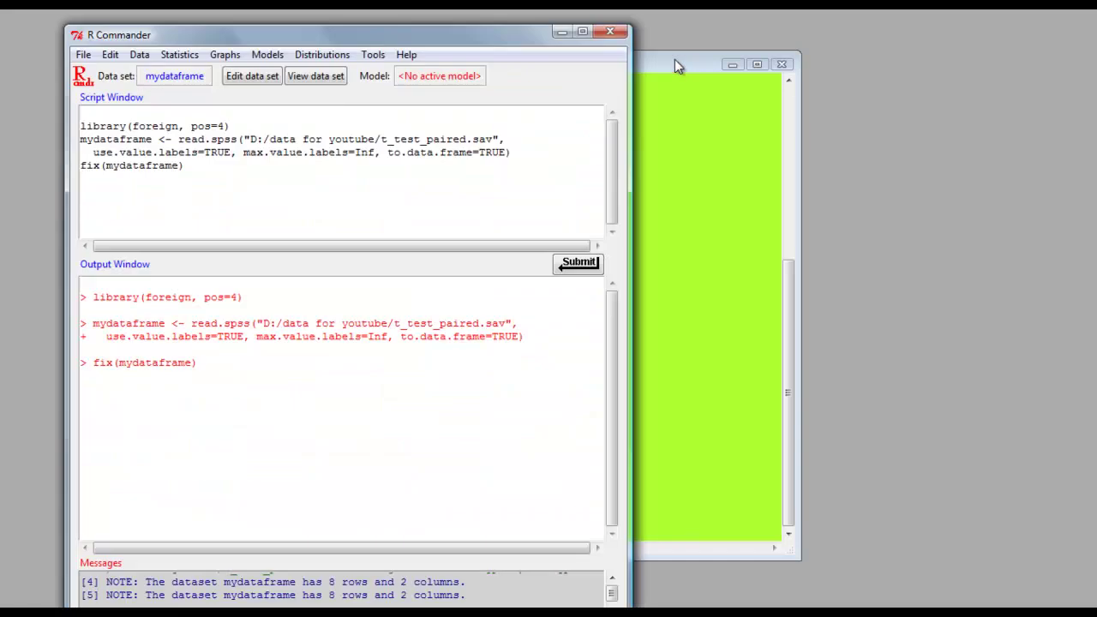
{"action": "left_click", "coordinate": [186, 57]}
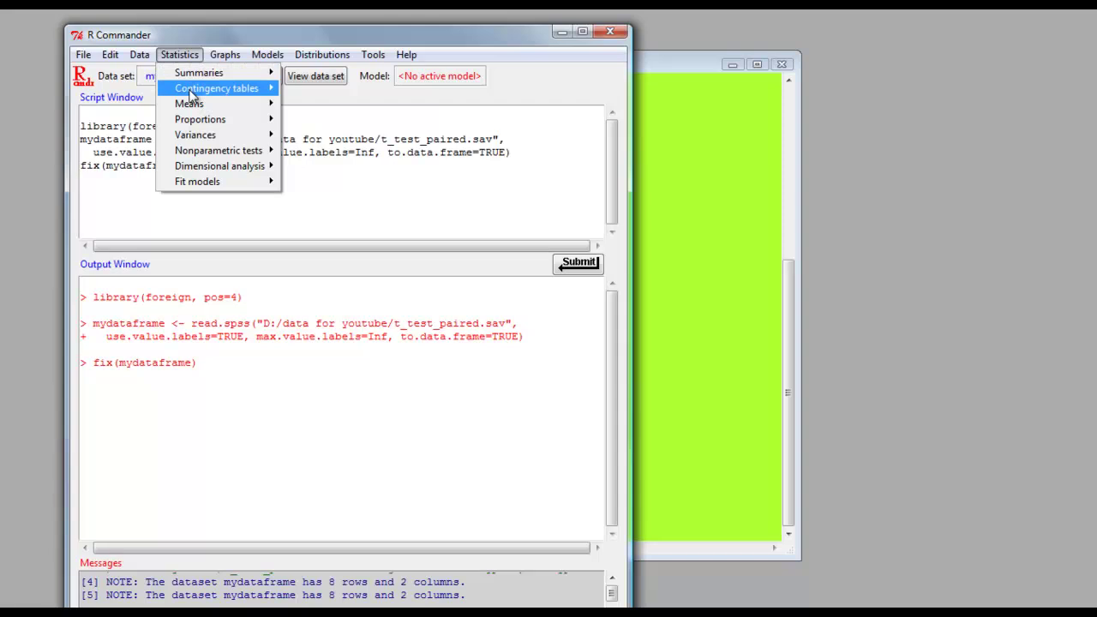
{"action": "mouse_move", "coordinate": [203, 154]}
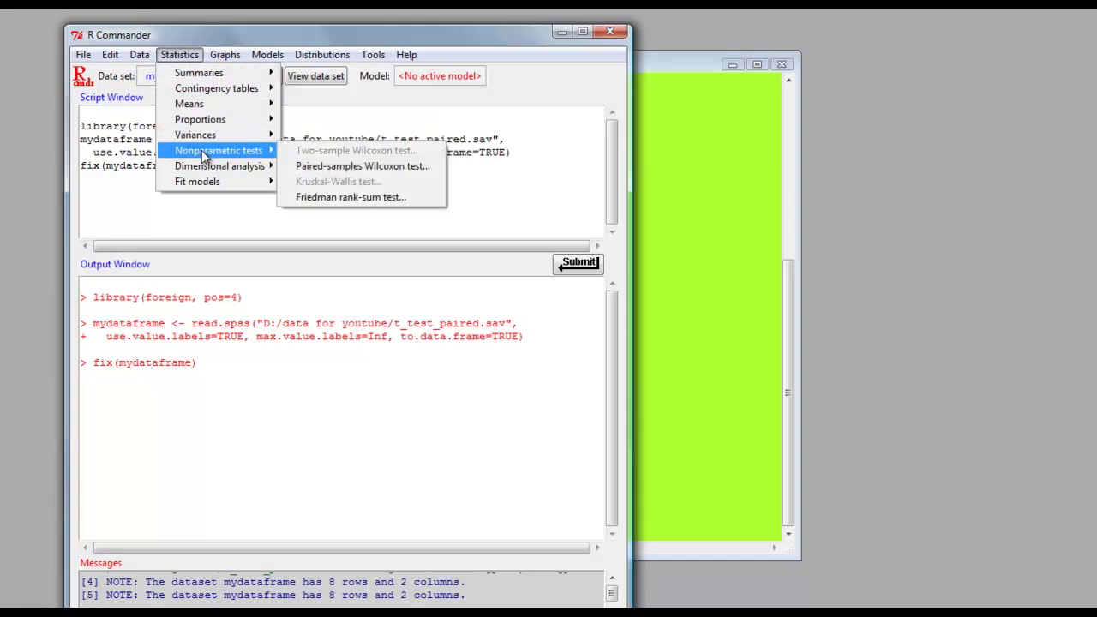
Step: Run an exact paired-samples Wilcoxon test of pre against post, giving V = 2, p = 0.04983
{"action": "left_click", "coordinate": [314, 167]}
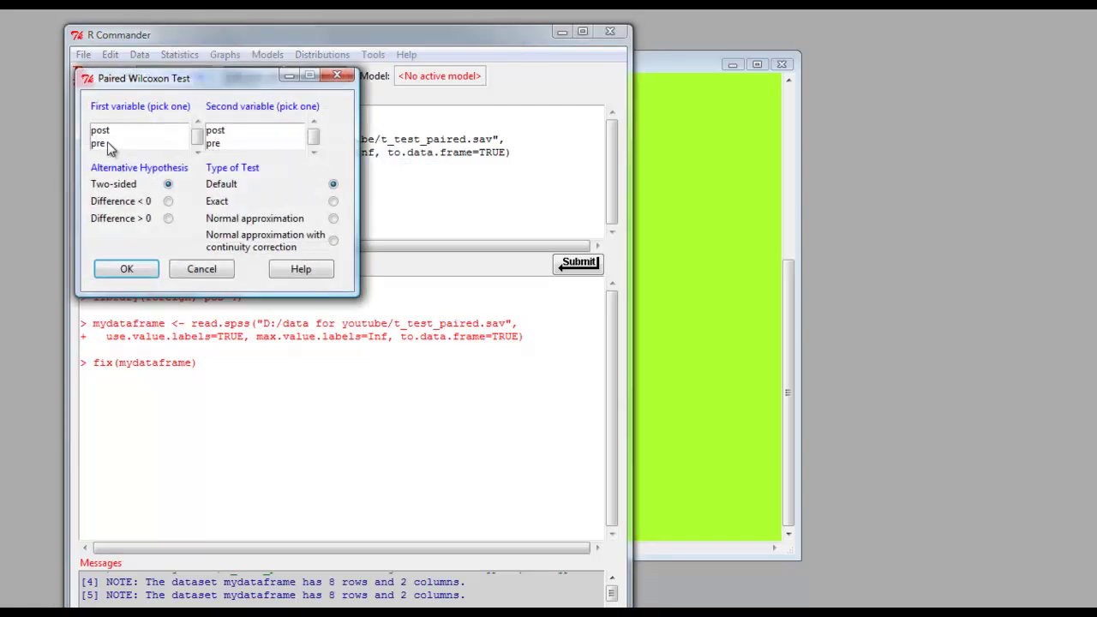
{"action": "left_click", "coordinate": [104, 144]}
{"action": "left_click", "coordinate": [224, 131]}
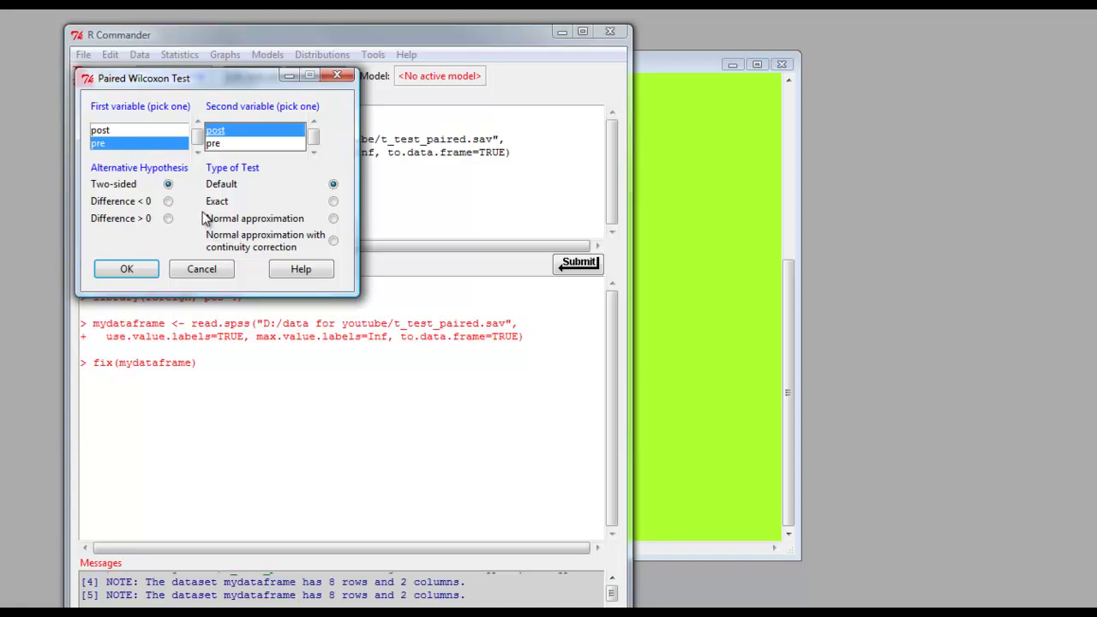
{"action": "left_click", "coordinate": [334, 203]}
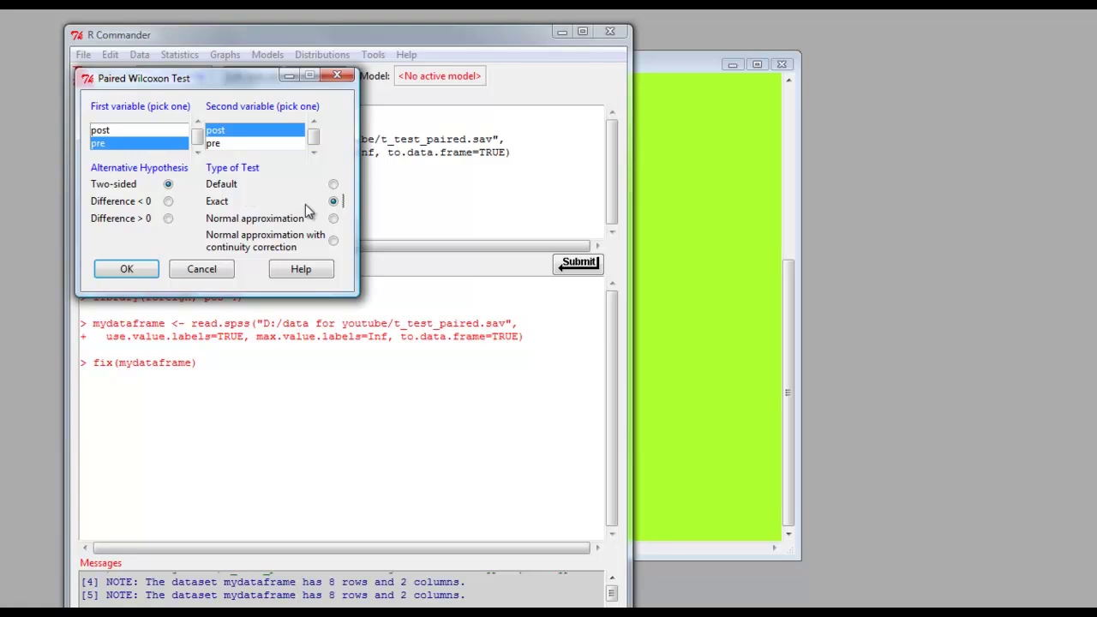
{"action": "left_click", "coordinate": [145, 269]}
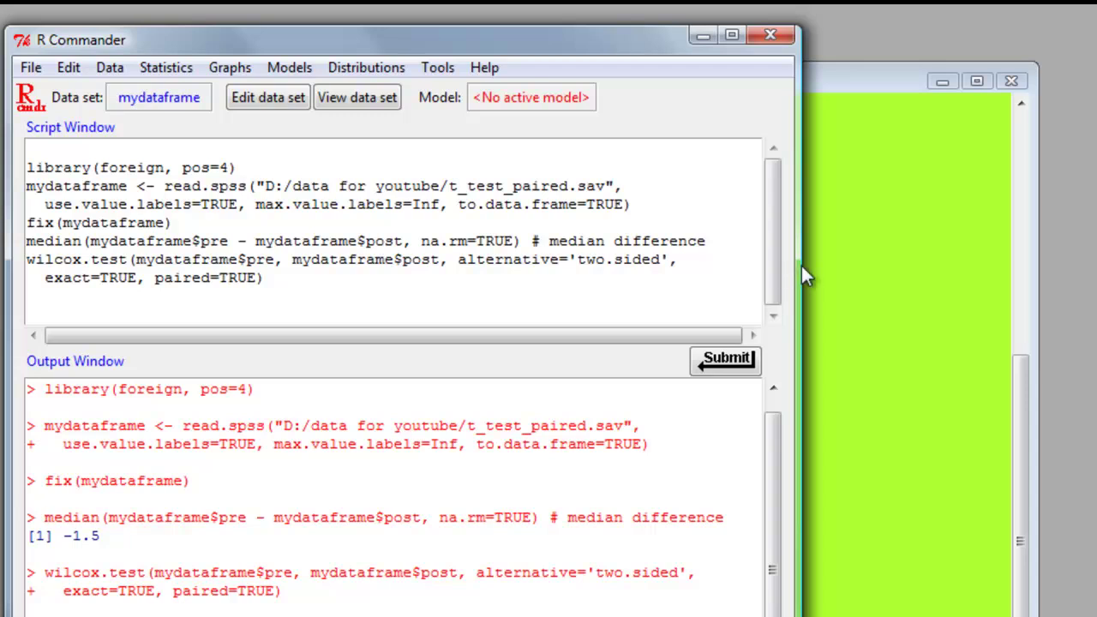
Step: Widen the R Commander window and join the wilcox.test command onto a single script line
{"action": "left_click_drag", "start_coordinate": [802, 266], "coordinate": [1094, 266]}
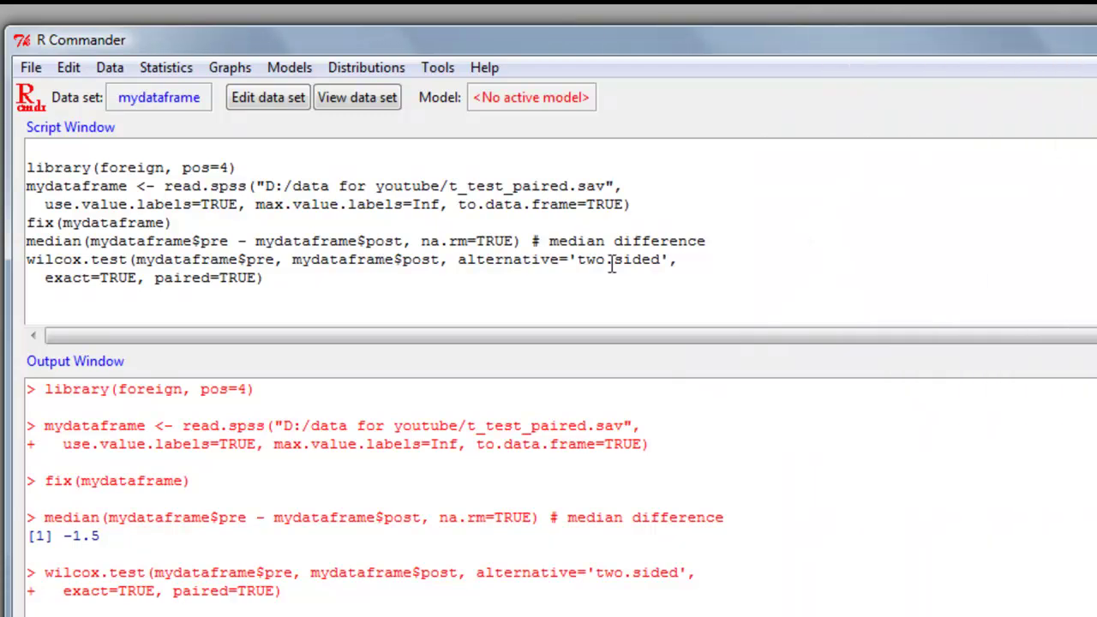
{"action": "left_click", "coordinate": [257, 278]}
{"action": "left_click", "coordinate": [683, 259]}
{"action": "key", "text": "Delete"}
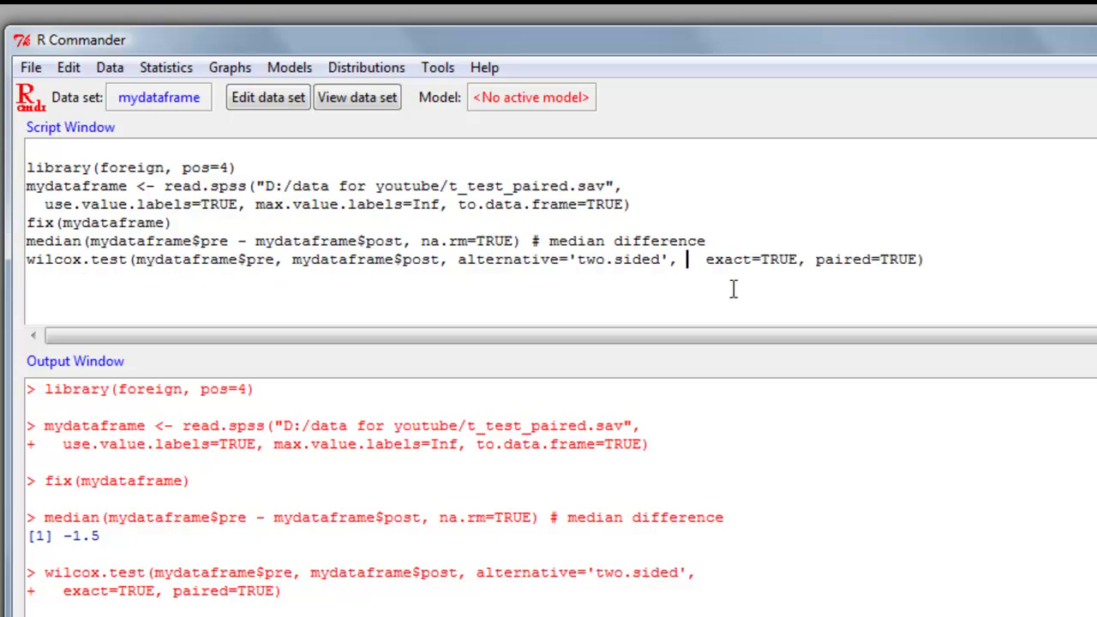
{"action": "key", "text": "Delete"}
{"action": "key", "text": "Delete"}
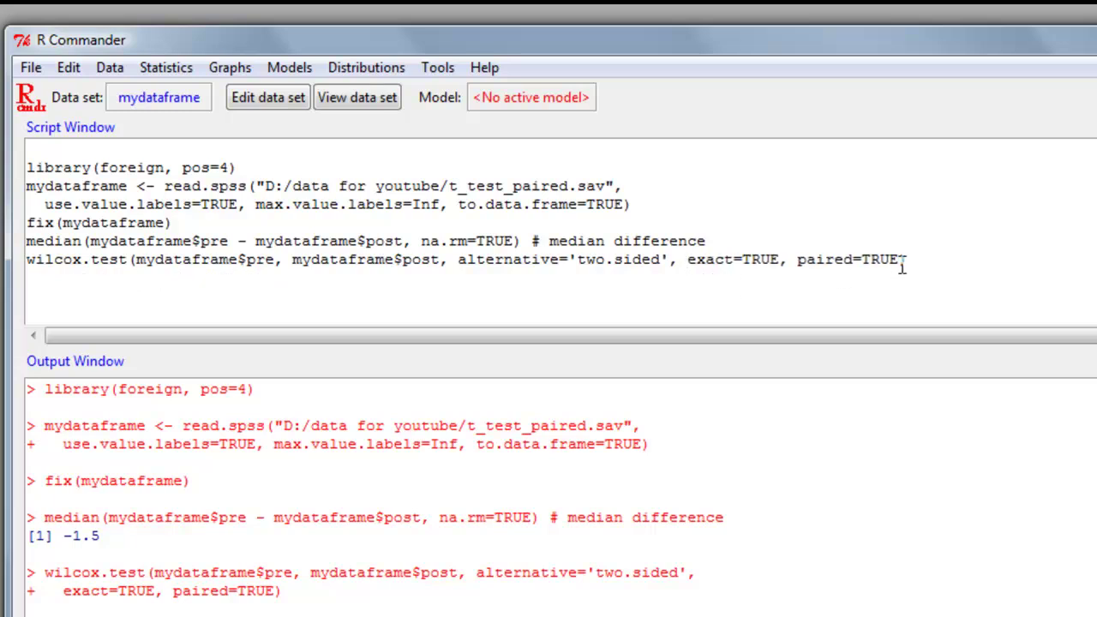
Step: Add conf.int=TRUE, conf.level= 0.95 after paired=TRUE in the wilcox.test command
{"action": "left_click", "coordinate": [898, 260]}
{"action": "type", "text": ","}
{"action": "type", "text": "conf.int=TRU"}
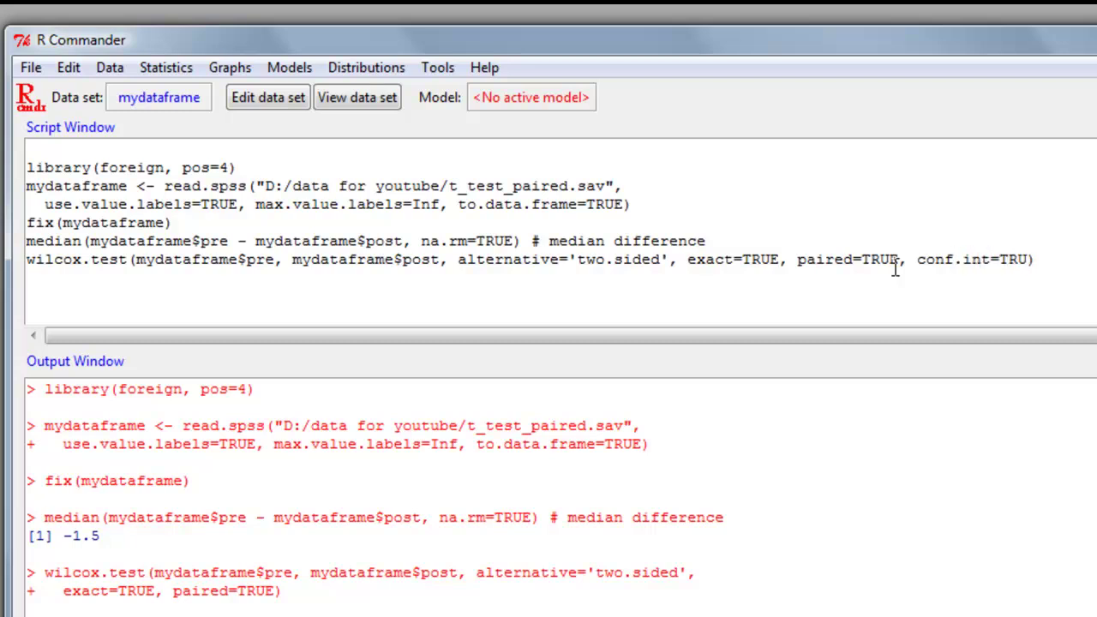
{"action": "type", "text": "E,"}
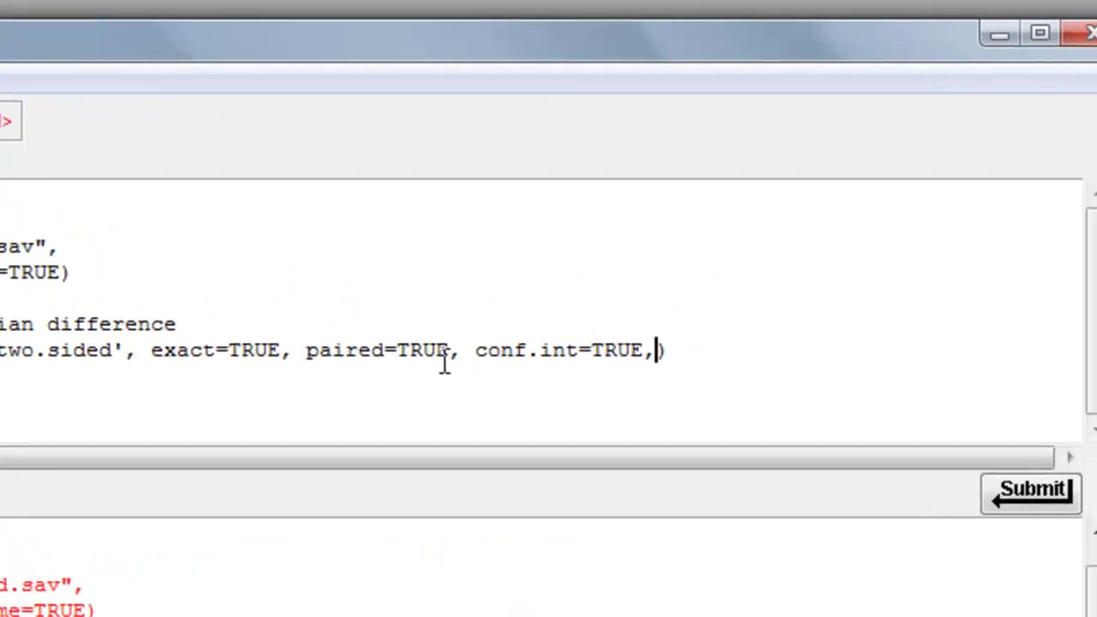
{"action": "type", "text": " con"}
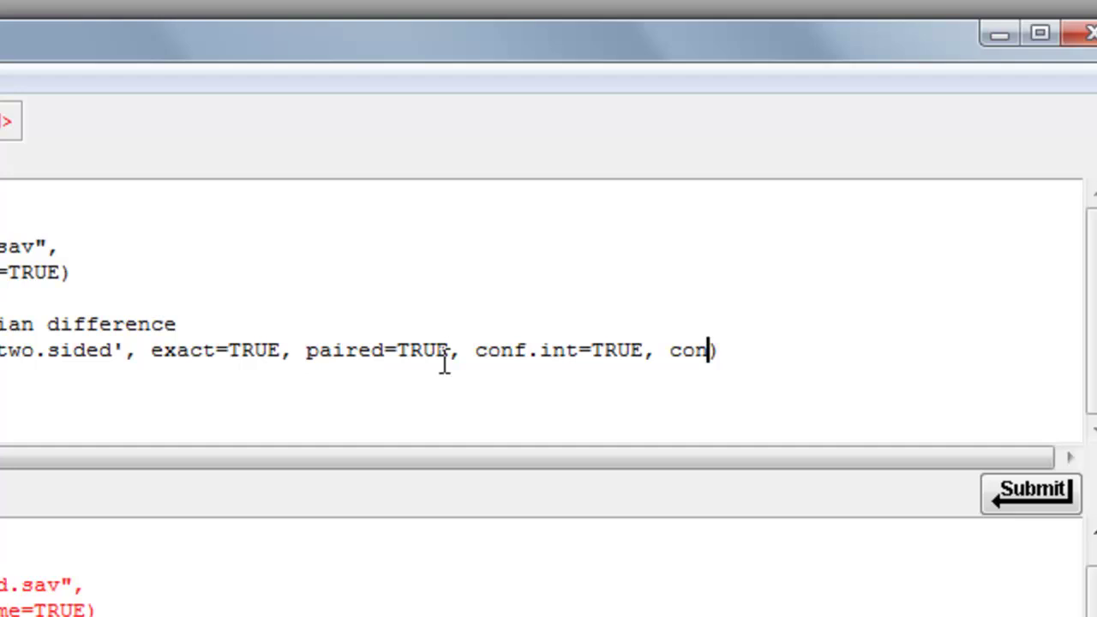
{"action": "type", "text": "f.level"}
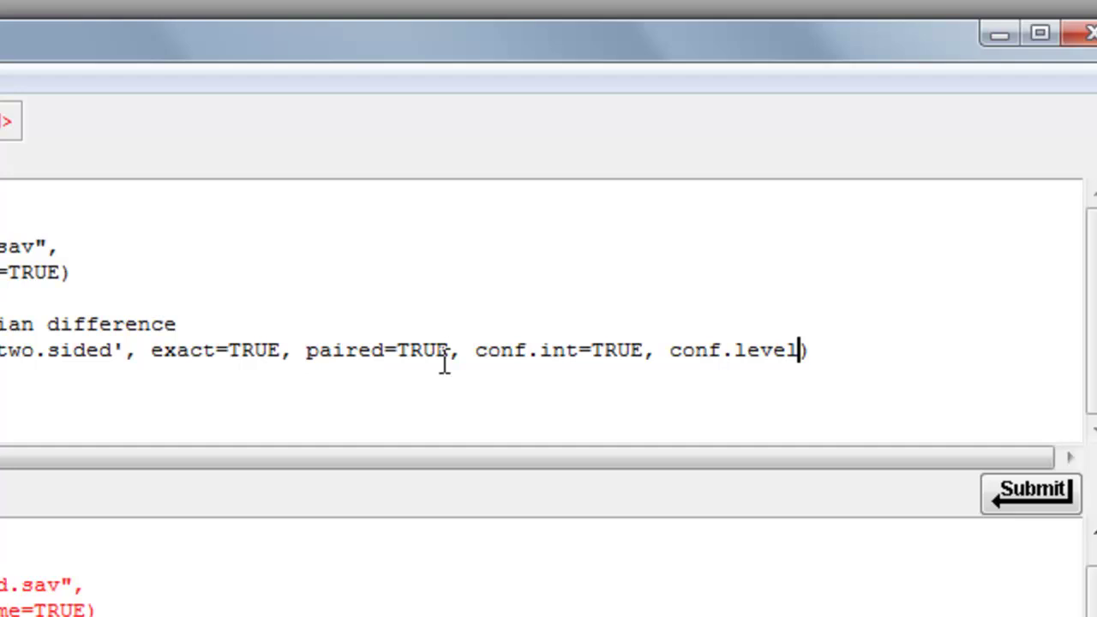
{"action": "type", "text": "= 0."}
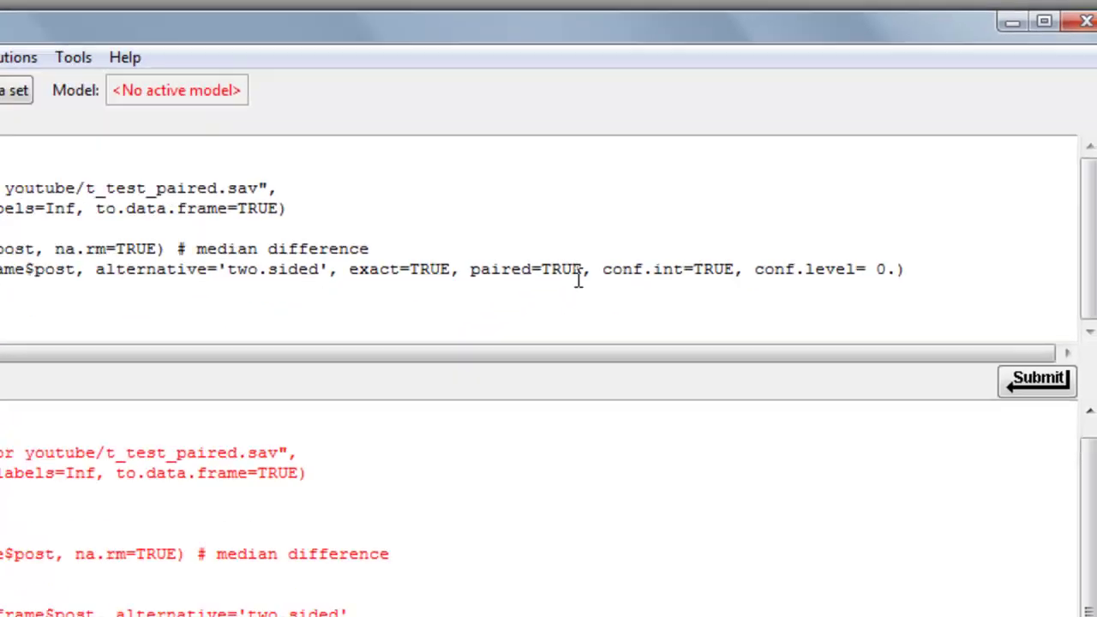
{"action": "type", "text": "95"}
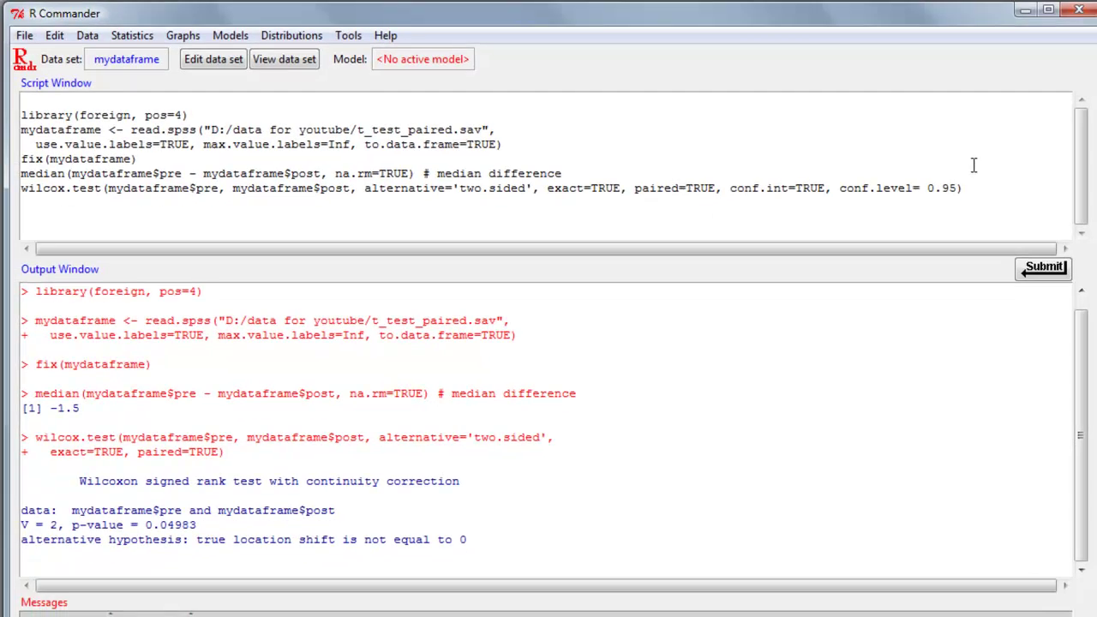
Step: Submit the edited wilcox.test line: 95% CI −8.0 to 4.88e-05, pseudo-median −2.000039
{"action": "left_click_drag", "start_coordinate": [977, 188], "coordinate": [22, 193]}
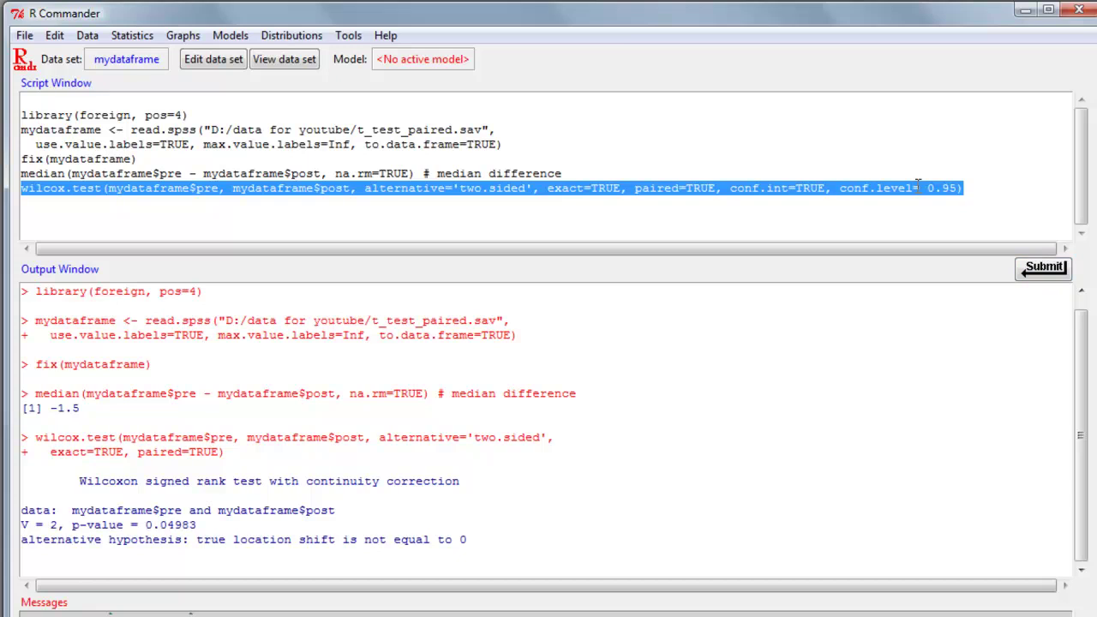
{"action": "left_click", "coordinate": [1044, 268]}
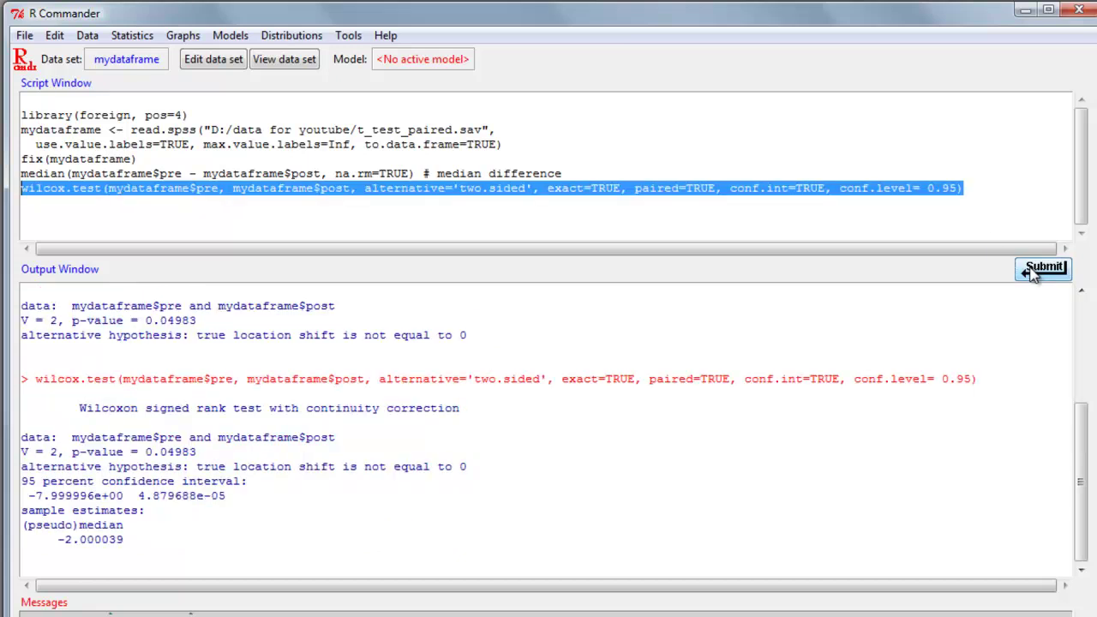